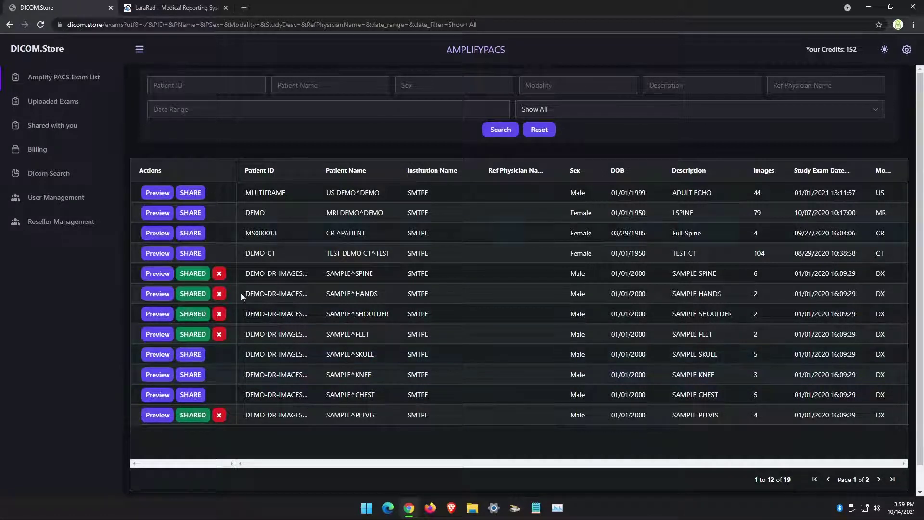
Share SAMPLE^KNEE, compare the Email, Secure Link and Print types, then continue with Email
{"action": "left_click", "coordinate": [195, 375]}
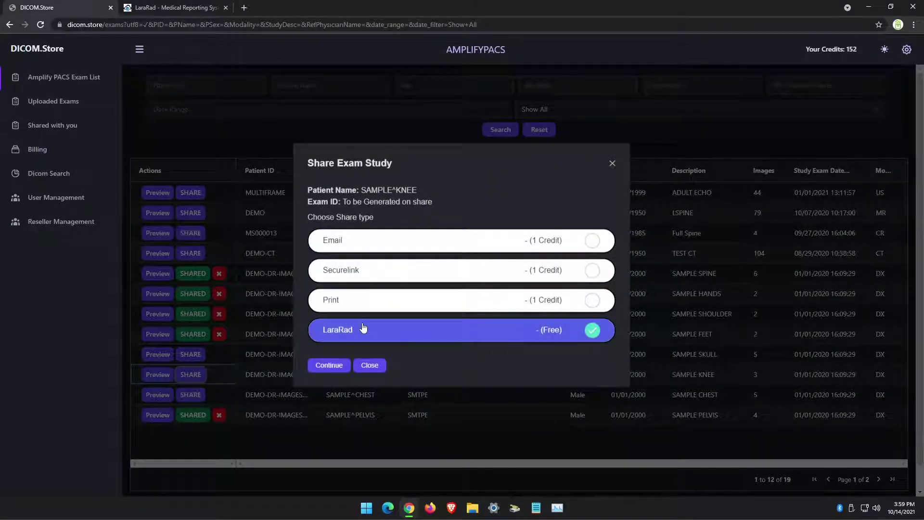
{"action": "left_click", "coordinate": [354, 241]}
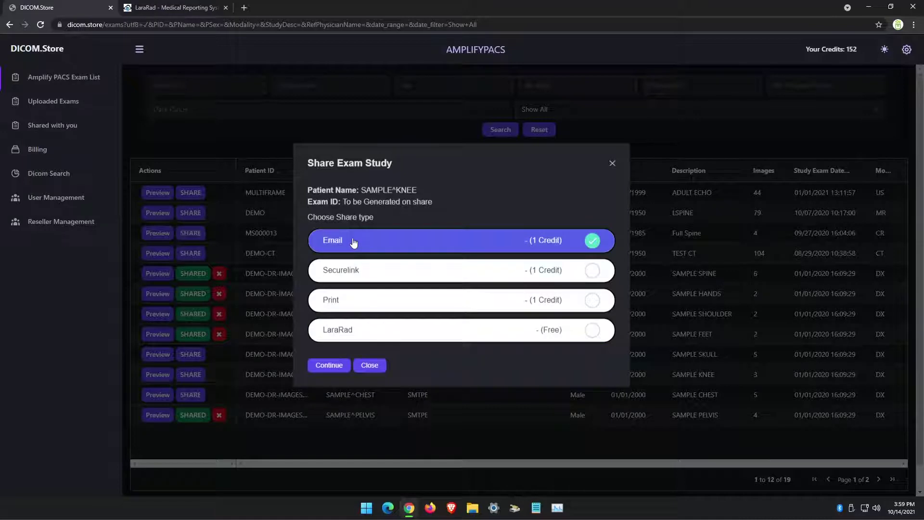
{"action": "left_click", "coordinate": [350, 274]}
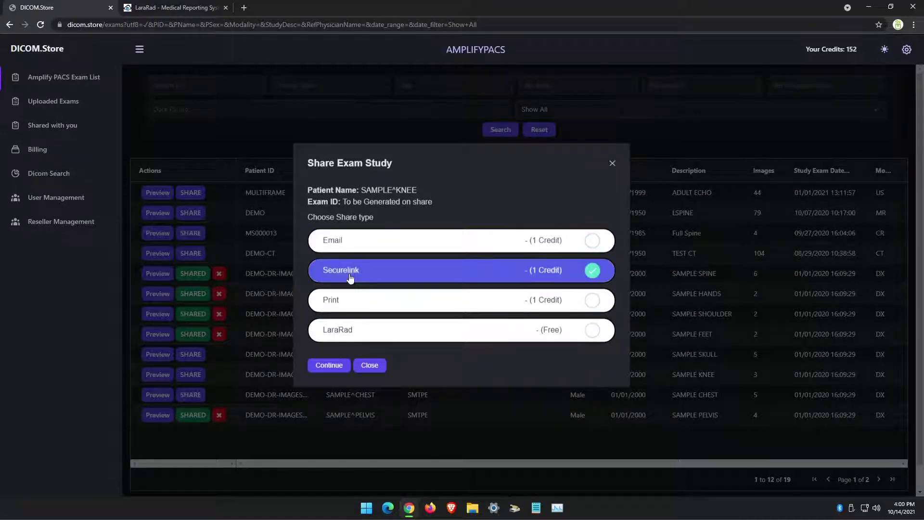
{"action": "left_click", "coordinate": [356, 311]}
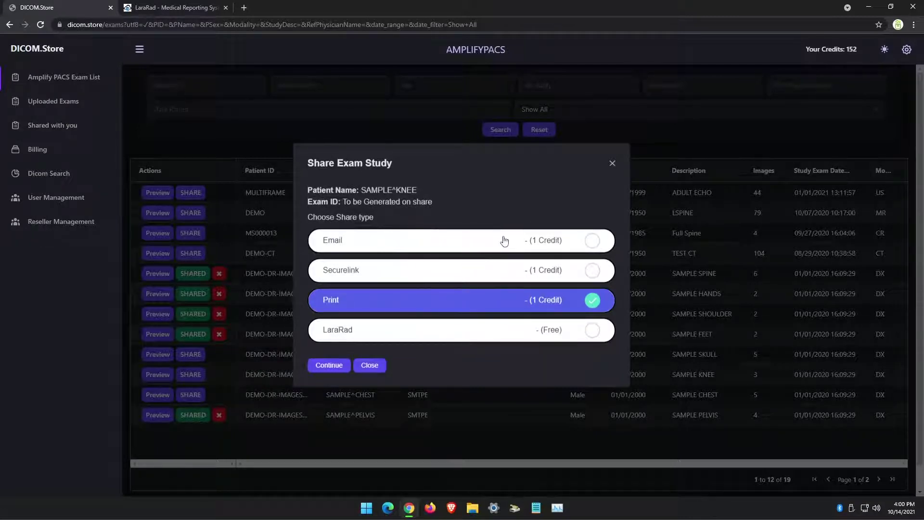
{"action": "left_click", "coordinate": [385, 251]}
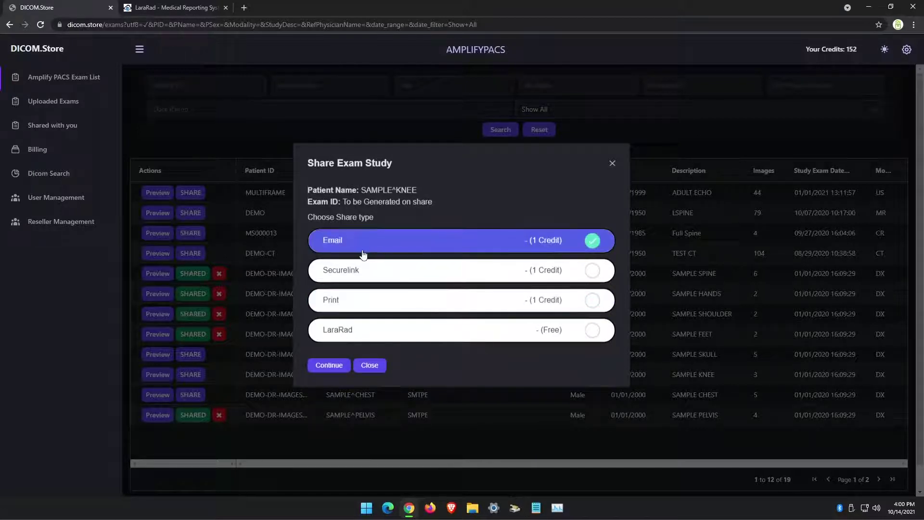
{"action": "left_click", "coordinate": [319, 365]}
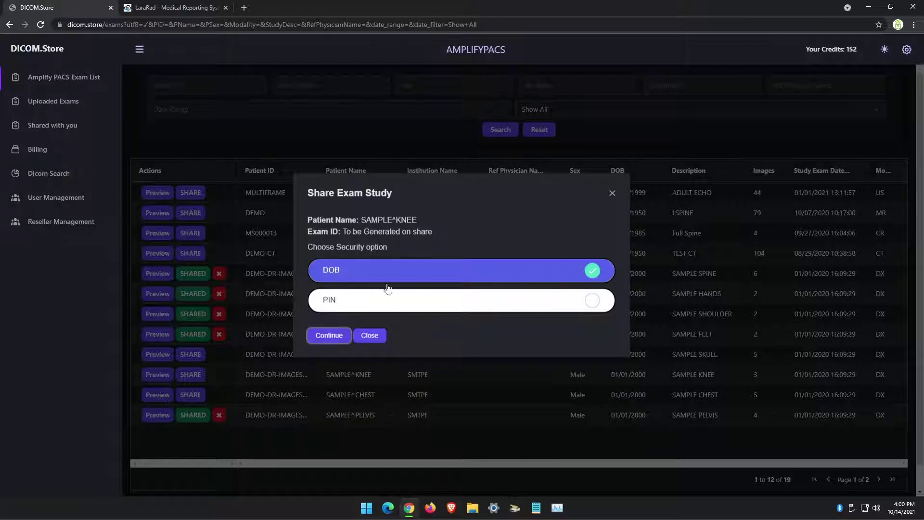
Keep DOB security, enter the recipient's e-mail address, and send the SAMPLE^KNEE share
{"action": "left_click", "coordinate": [330, 335]}
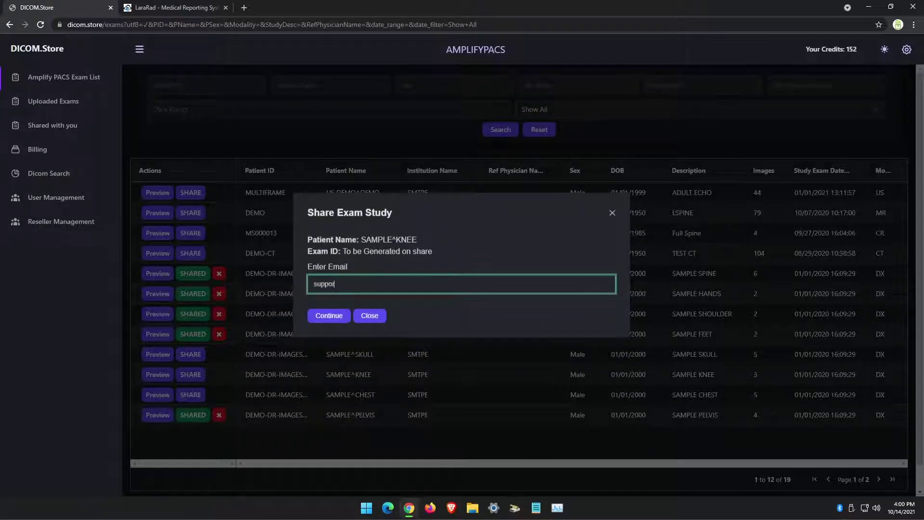
{"action": "left_click", "coordinate": [328, 316]}
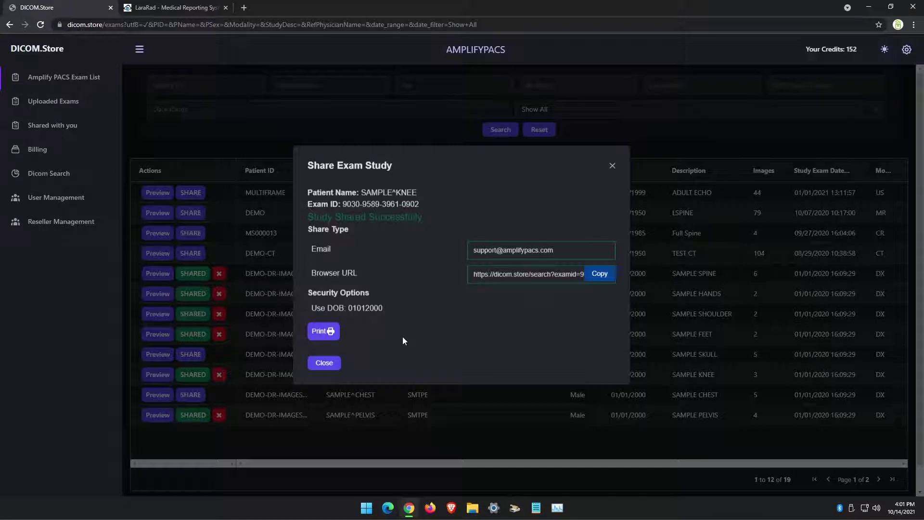
Print the SAMPLE^KNEE access instructions page to DICOM.Store.pdf using Save as PDF
{"action": "left_click", "coordinate": [328, 332]}
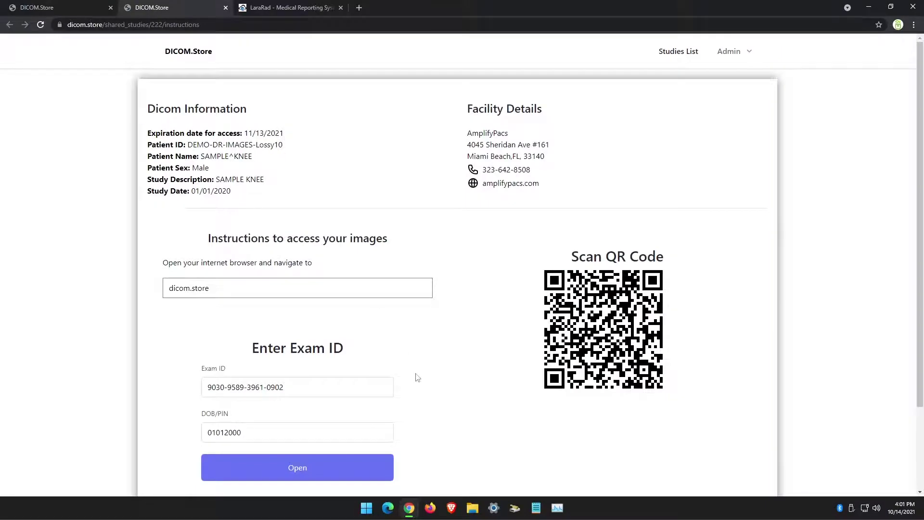
{"action": "scroll", "coordinate": [336, 183], "scroll_direction": "down", "scroll_amount": 2}
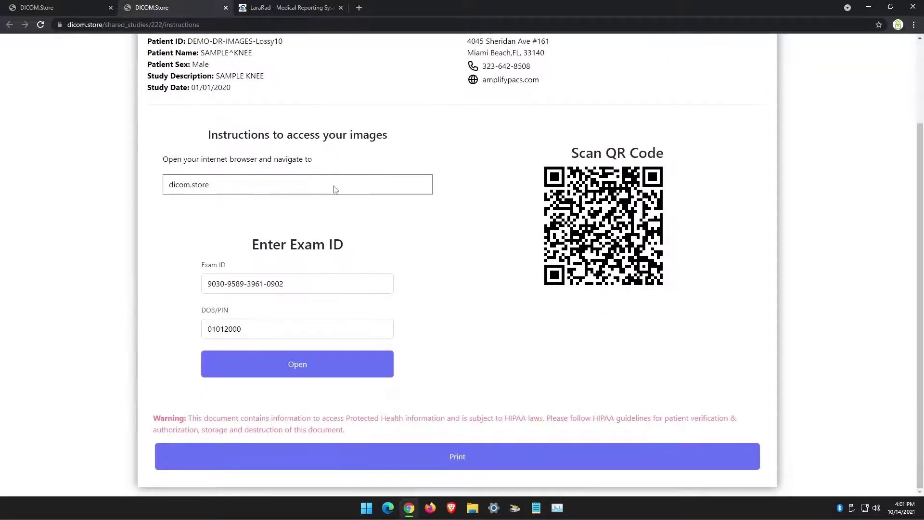
{"action": "left_click", "coordinate": [454, 458]}
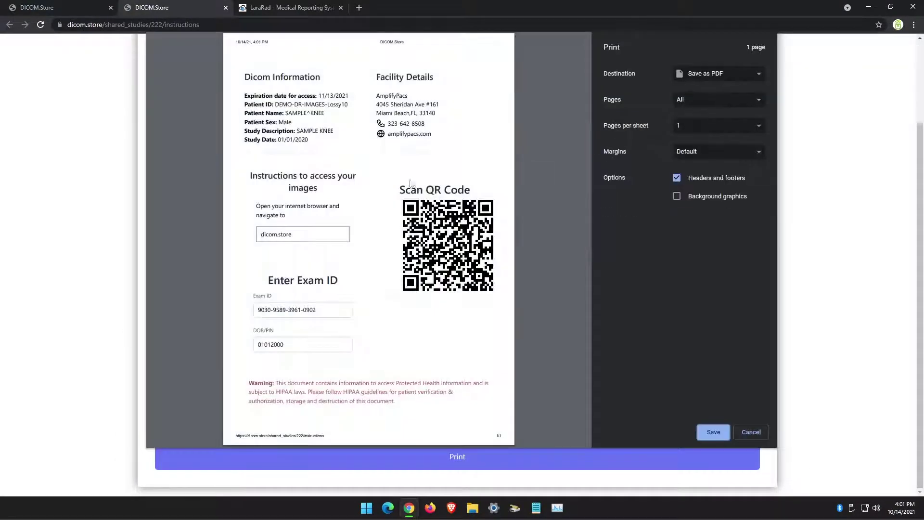
{"action": "left_click", "coordinate": [713, 433]}
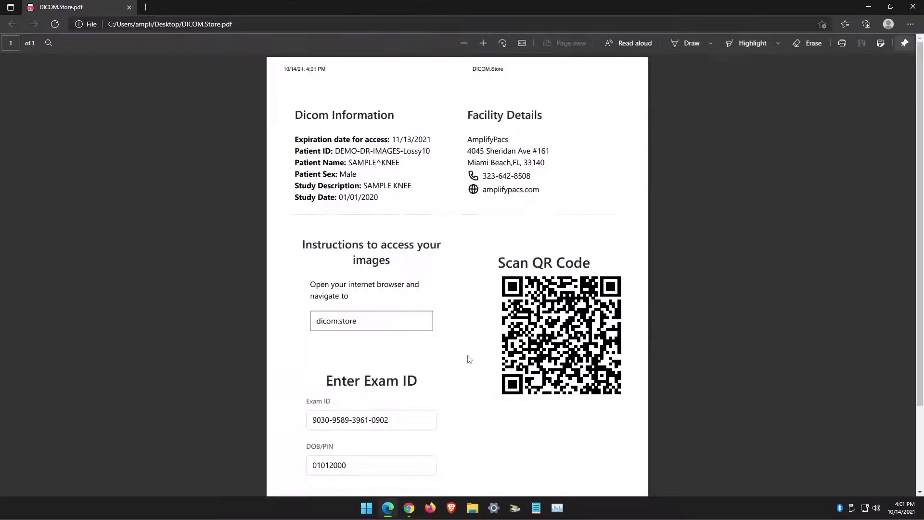
Scroll the access sheet PDF and select the Dicom Information details and facility address text
{"action": "scroll", "coordinate": [447, 212], "scroll_direction": "down", "scroll_amount": 2}
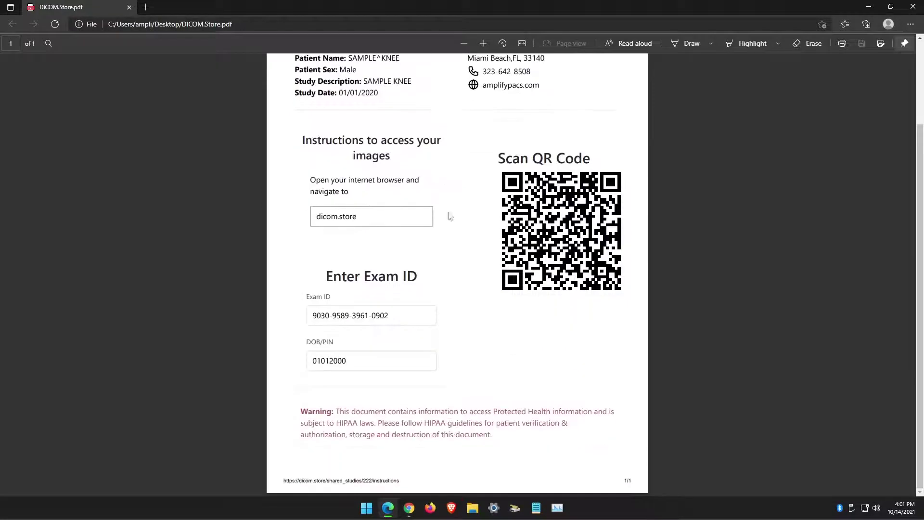
{"action": "scroll", "coordinate": [568, 438], "scroll_direction": "up", "scroll_amount": 2}
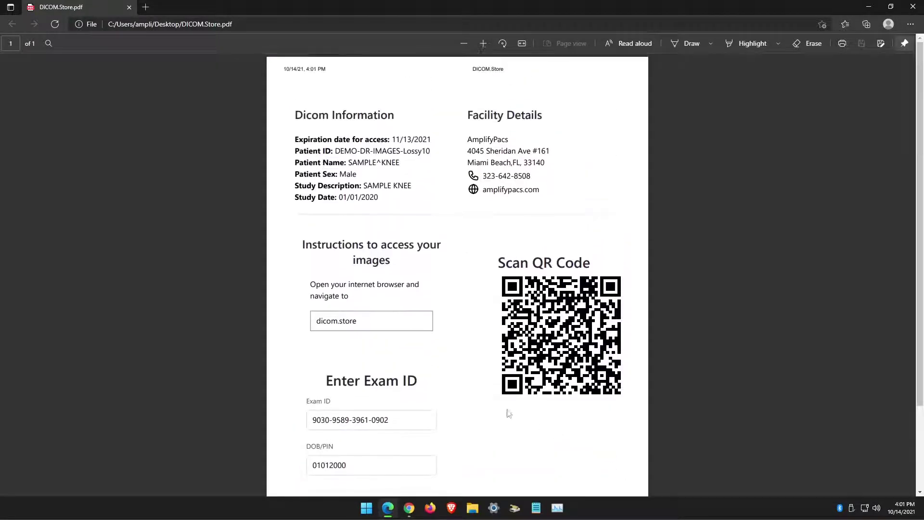
{"action": "left_click_drag", "start_coordinate": [295, 140], "coordinate": [402, 199]}
{"action": "left_click", "coordinate": [435, 197]}
{"action": "left_click_drag", "start_coordinate": [467, 137], "coordinate": [545, 164]}
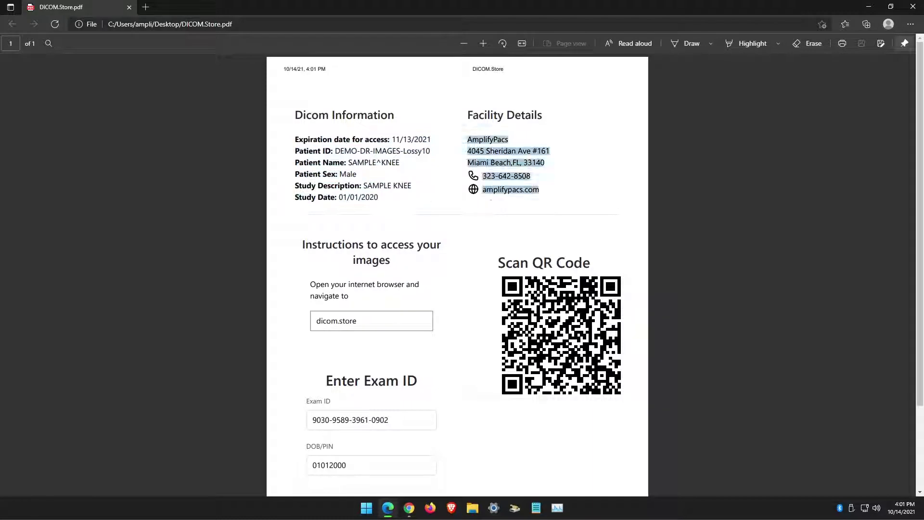
{"action": "left_click", "coordinate": [582, 200]}
Select the exam ID value in the PDF, then return to Chrome's instructions page
{"action": "scroll", "coordinate": [419, 240], "scroll_direction": "down", "scroll_amount": 2}
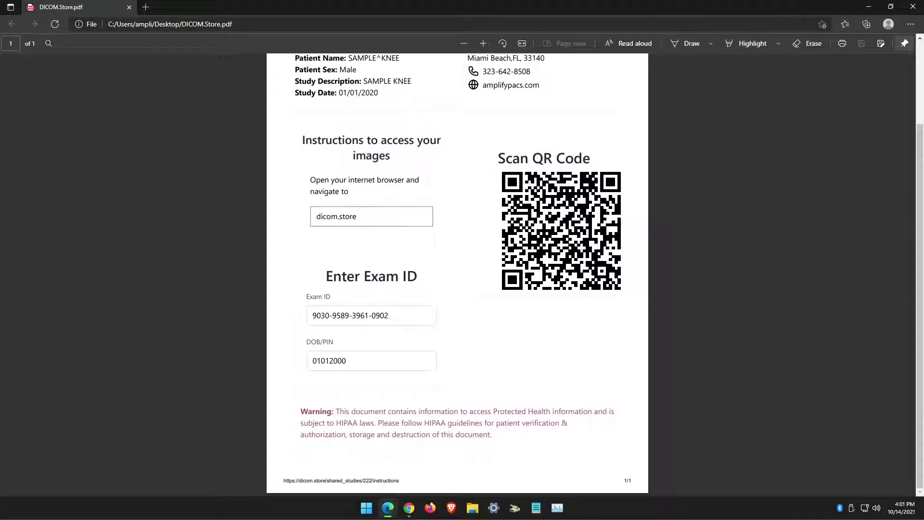
{"action": "left_click_drag", "start_coordinate": [312, 316], "coordinate": [388, 316]}
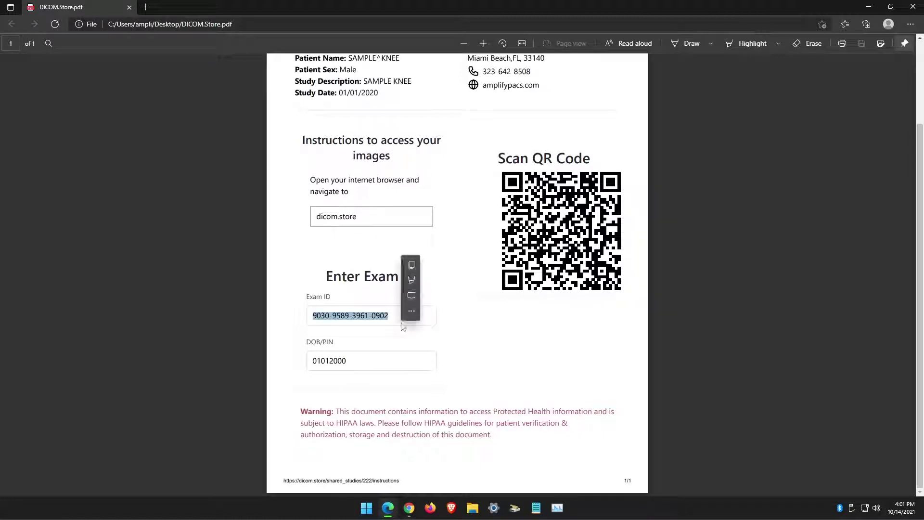
{"action": "left_click", "coordinate": [363, 367]}
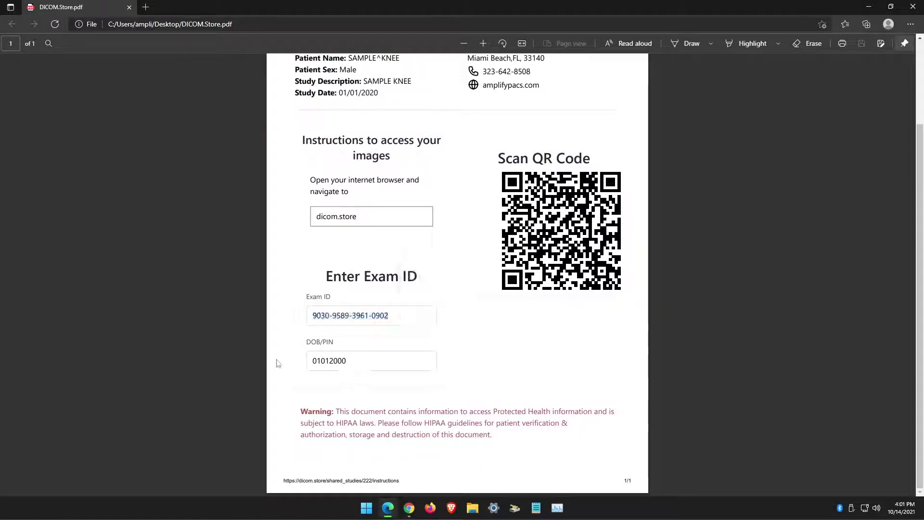
{"action": "key", "text": "alt+Tab"}
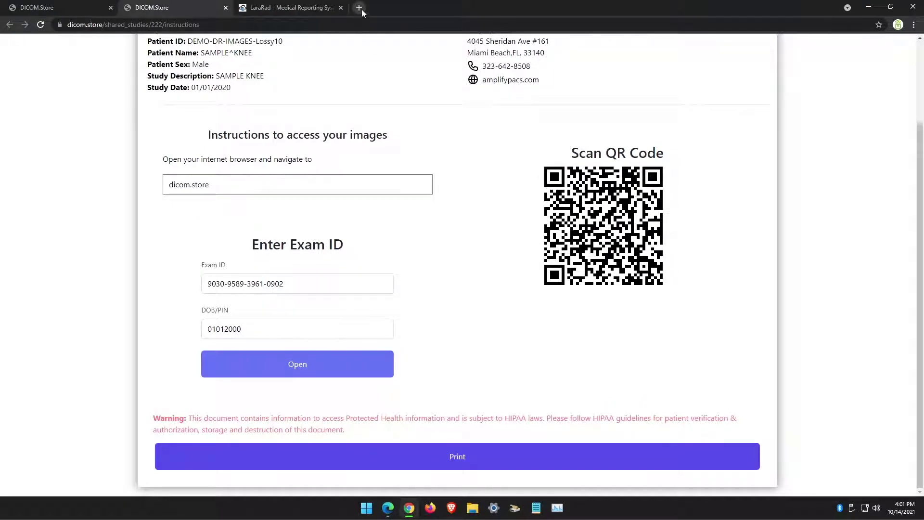
Load dicom.store in a new tab and paste the exam ID into Dicom Search
{"action": "left_click", "coordinate": [362, 10]}
{"action": "type", "text": "dicom.stor"}
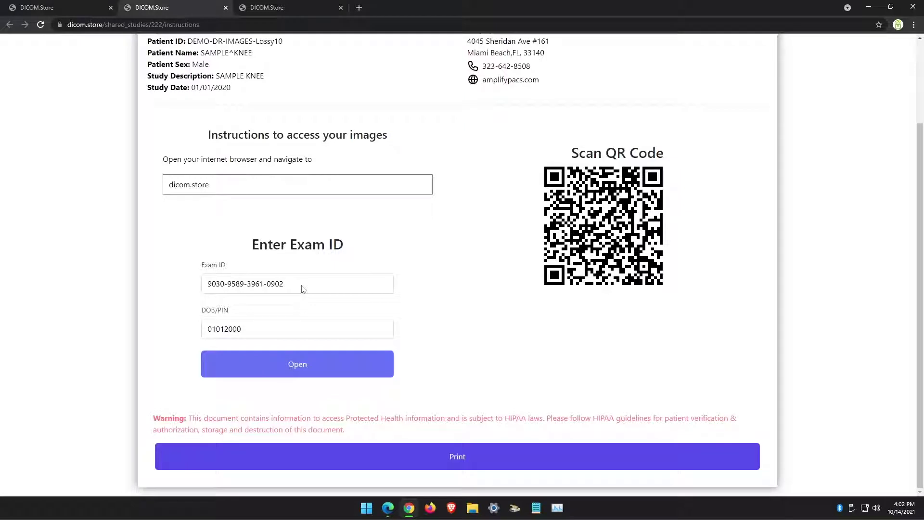
{"action": "triple_click", "coordinate": [303, 289]}
{"action": "key", "text": "ctrl+c"}
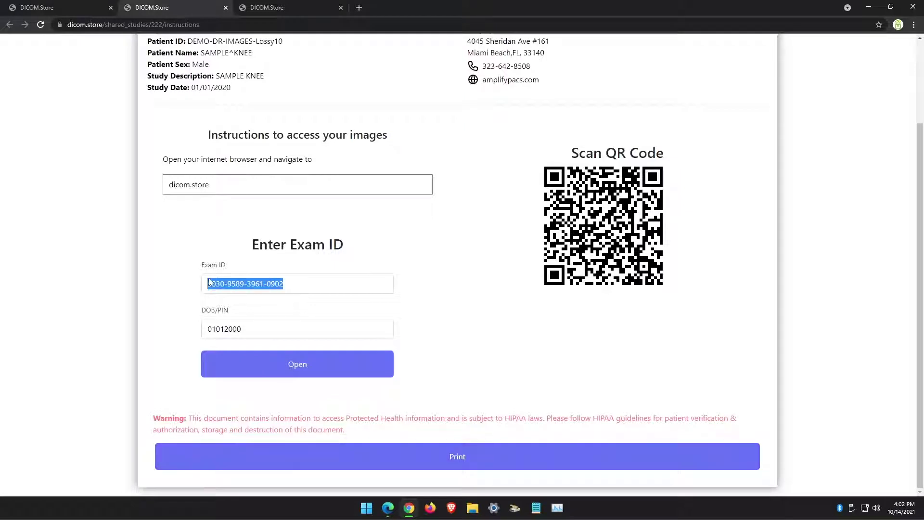
{"action": "left_click", "coordinate": [267, 8]}
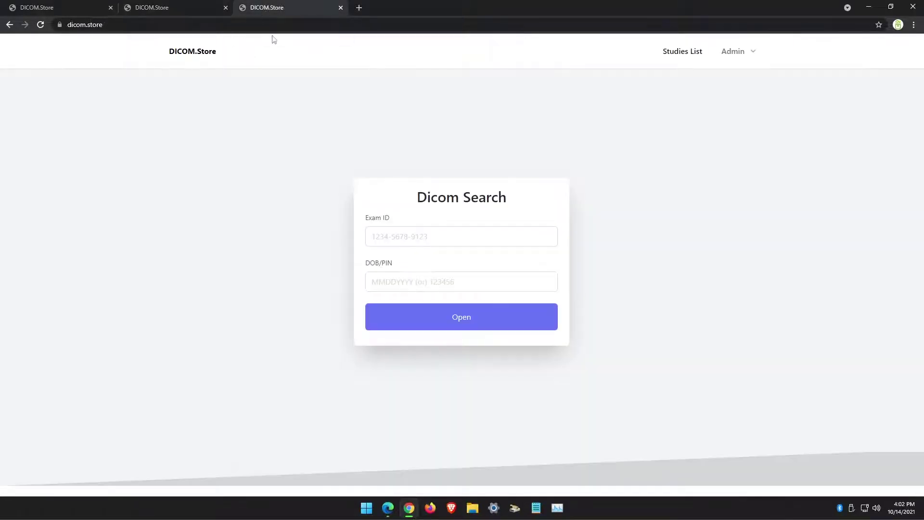
{"action": "key", "text": "ctrl+v"}
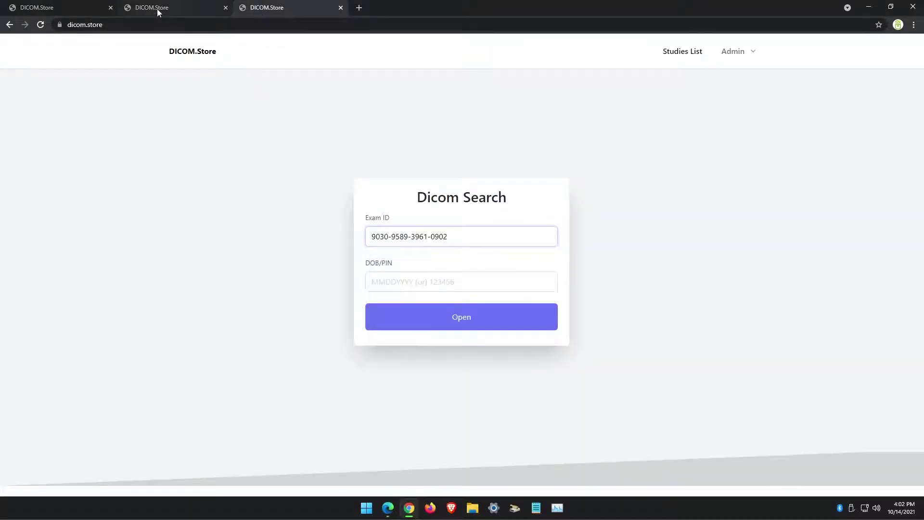
Copy the DOB/PIN into the search form's second field and open the knee study
{"action": "left_click", "coordinate": [157, 9]}
{"action": "left_click_drag", "start_coordinate": [255, 332], "coordinate": [171, 328]}
{"action": "key", "text": "ctrl+c"}
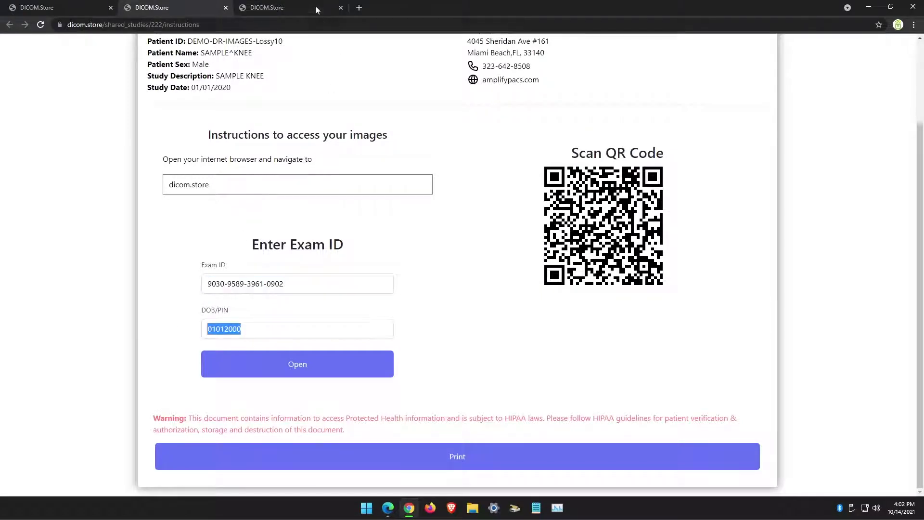
{"action": "left_click", "coordinate": [315, 7]}
{"action": "key", "text": "Tab"}
{"action": "key", "text": "ctrl+v"}
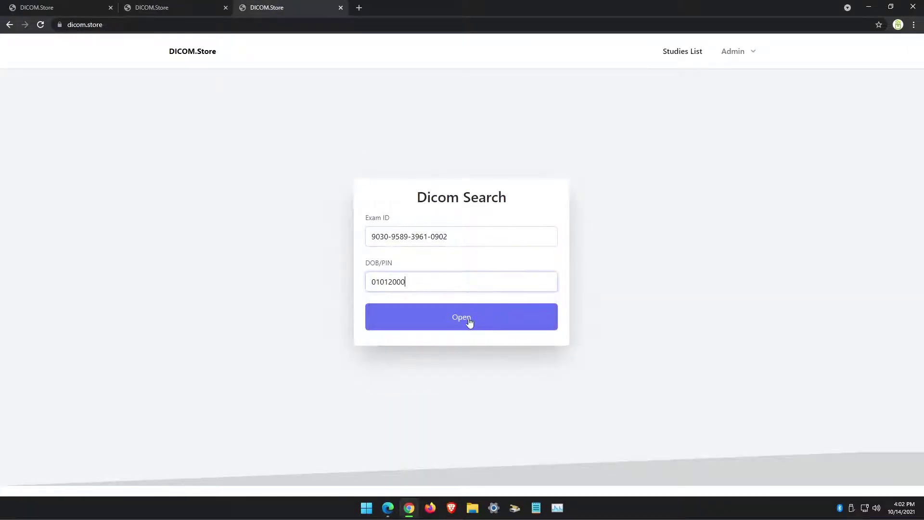
{"action": "left_click", "coordinate": [462, 318]}
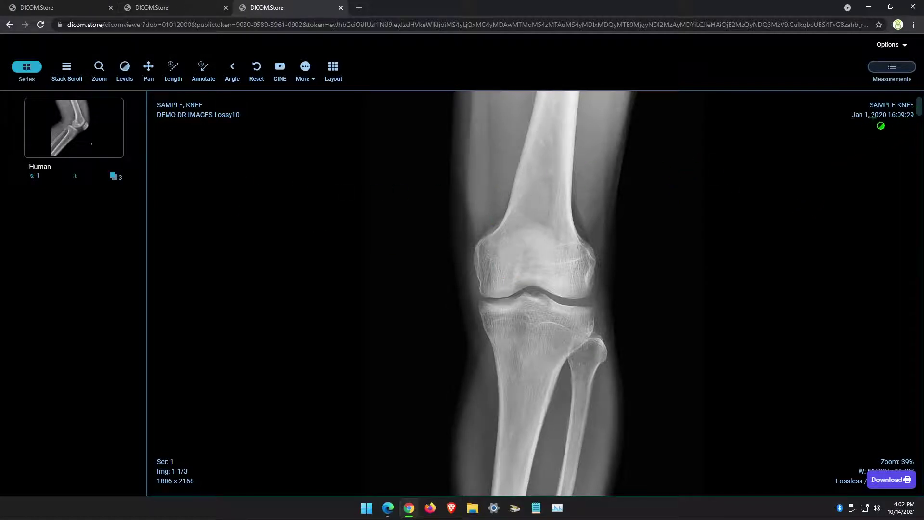
Adjust brightness/contrast, zoom the knee in and out, browse images, and hide the Series thumbnails
{"action": "left_click_drag", "start_coordinate": [556, 280], "coordinate": [542, 258]}
{"action": "left_click_drag", "start_coordinate": [547, 320], "coordinate": [549, 397]}
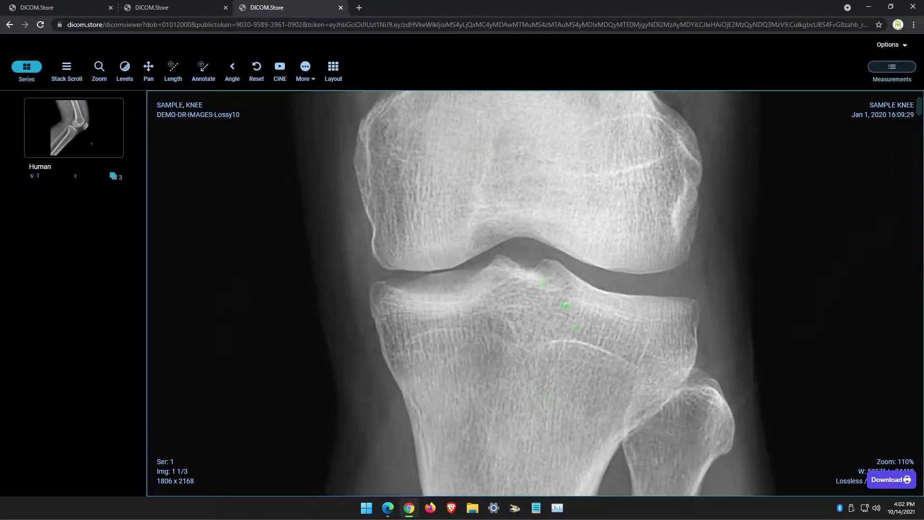
{"action": "left_click_drag", "start_coordinate": [623, 272], "coordinate": [617, 197]}
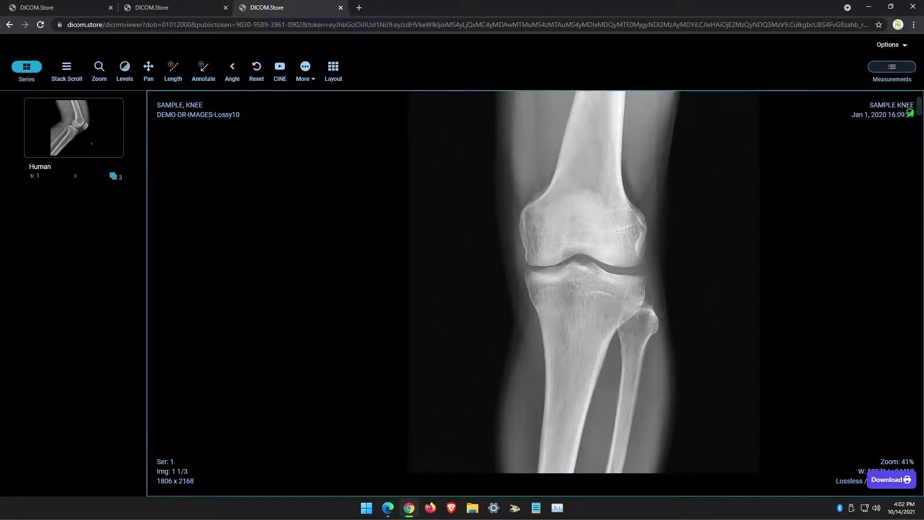
{"action": "left_click_drag", "start_coordinate": [917, 117], "coordinate": [835, 403]}
{"action": "scroll", "coordinate": [588, 304], "scroll_direction": "up", "scroll_amount": 1}
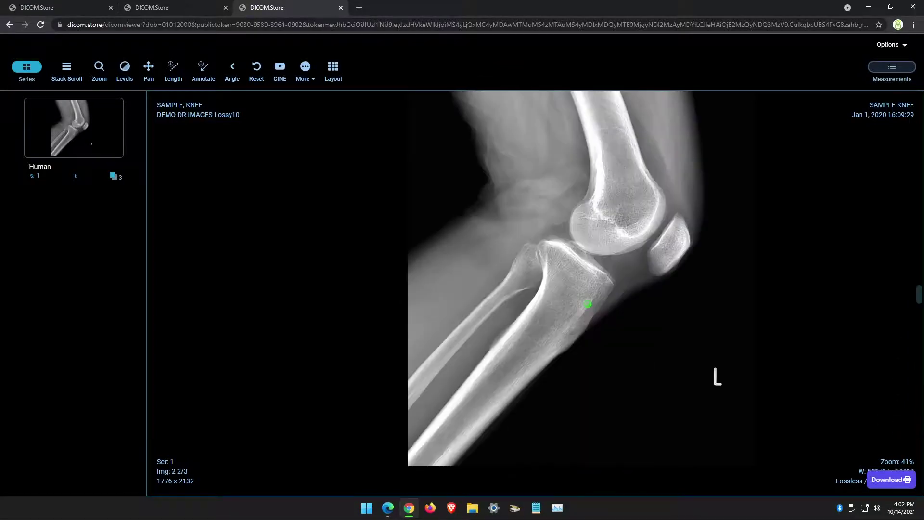
{"action": "scroll", "coordinate": [588, 304], "scroll_direction": "up", "scroll_amount": 1}
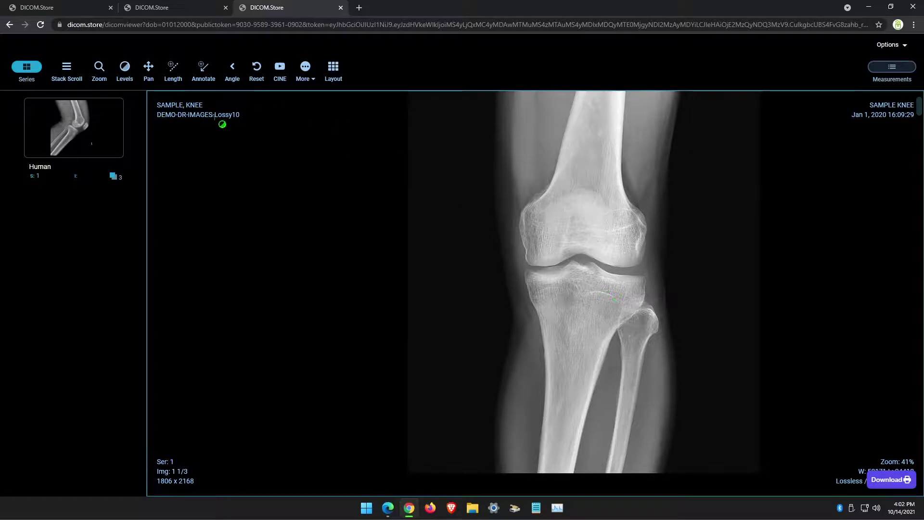
{"action": "left_click", "coordinate": [26, 66]}
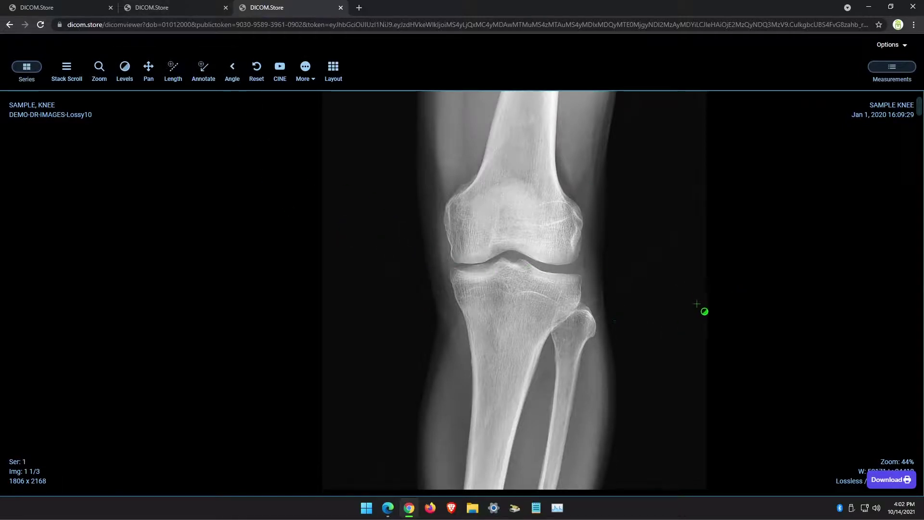
Copy the study's browser link, paste it into Notepad and a new Chrome tab's address bar
{"action": "left_click", "coordinate": [52, 7]}
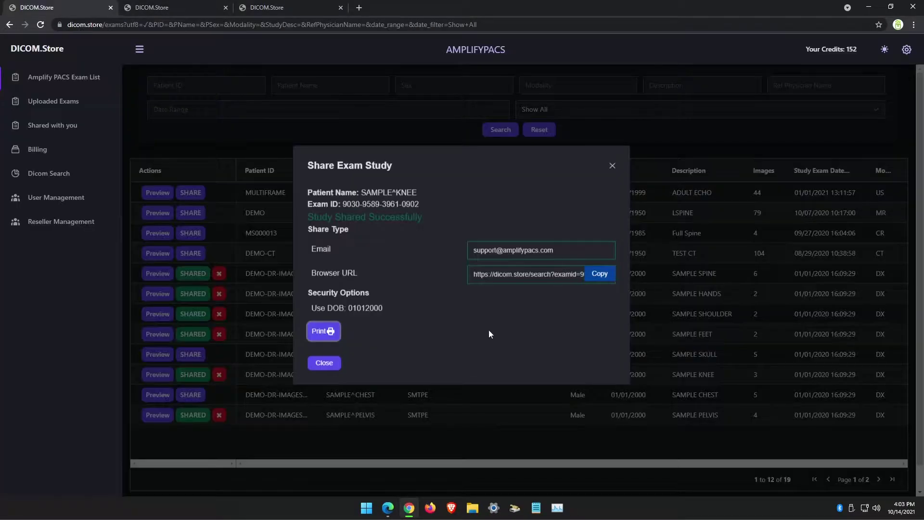
{"action": "left_click", "coordinate": [596, 276]}
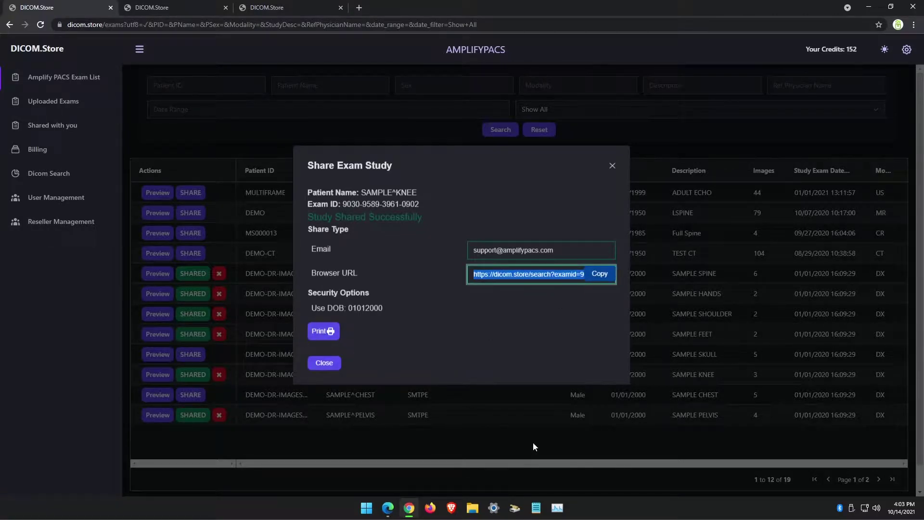
{"action": "left_click", "coordinate": [536, 508]}
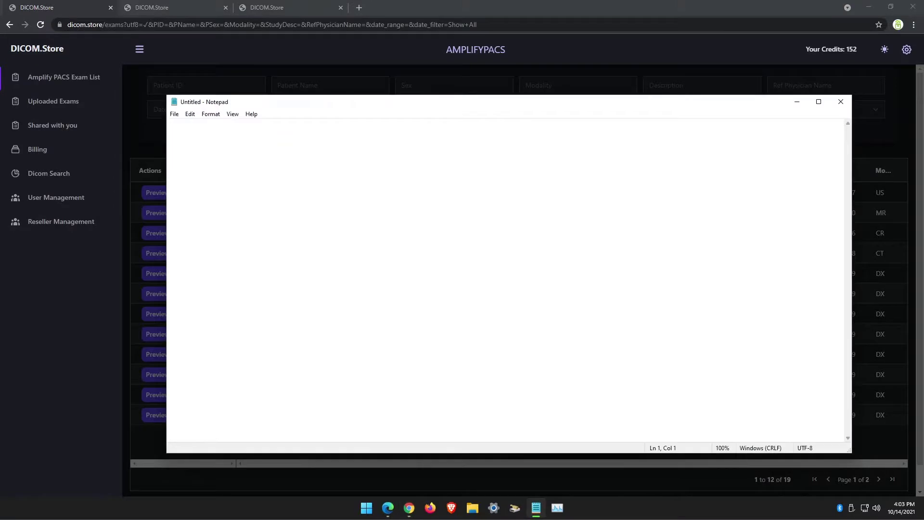
{"action": "key", "text": "ctrl+v"}
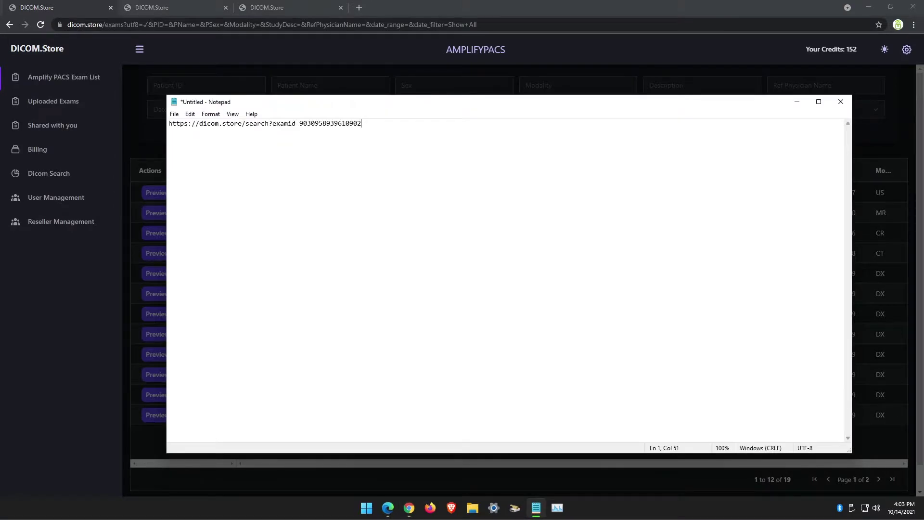
{"action": "left_click", "coordinate": [360, 8]}
{"action": "key", "text": "ctrl+v"}
Load the pasted share link, then reopen SAMPLE^KNEE's share dialog from the first tab's exam list
{"action": "key", "text": "Return"}
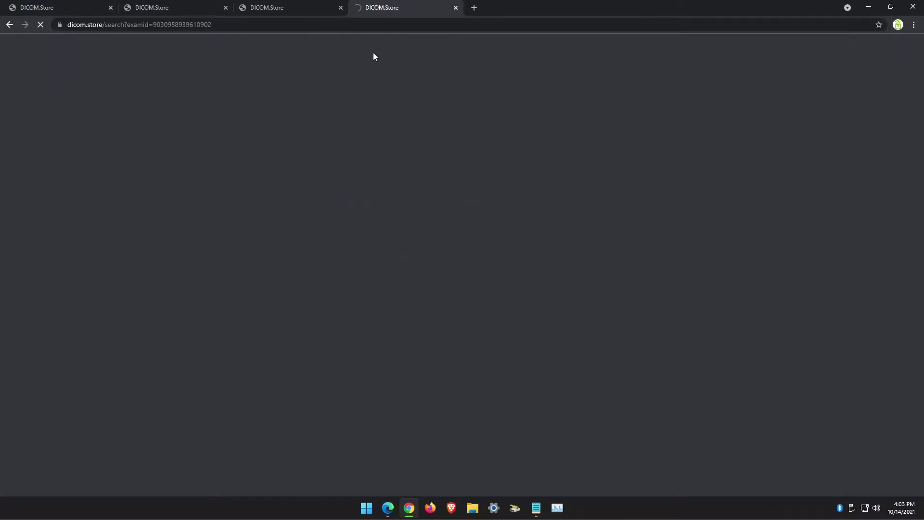
{"action": "key", "text": "ctrl+1"}
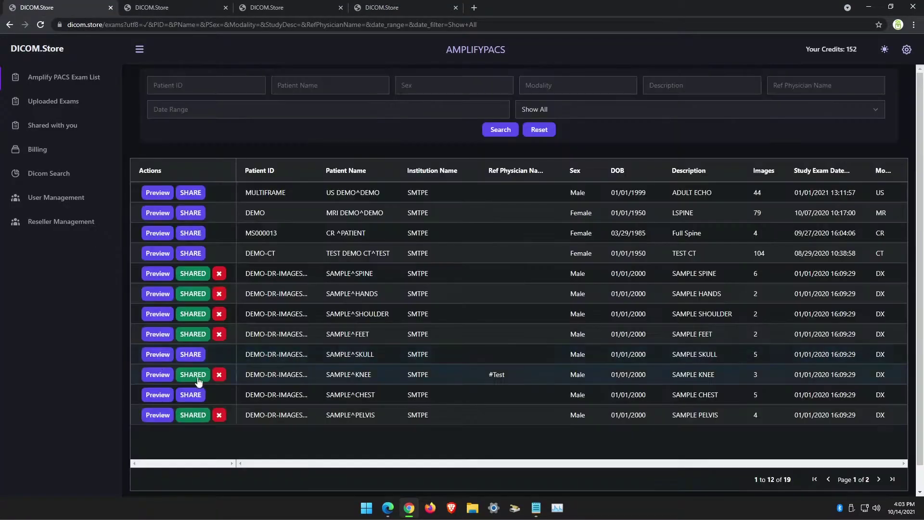
{"action": "left_click", "coordinate": [200, 377]}
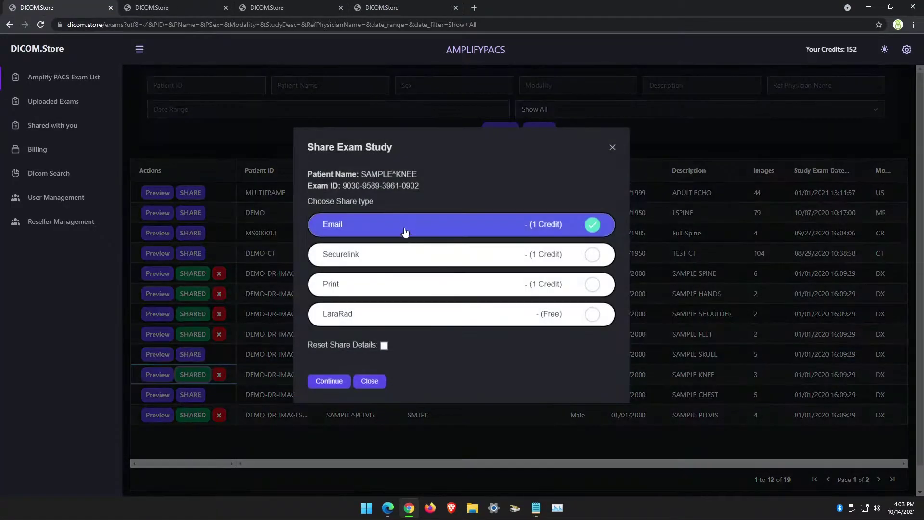